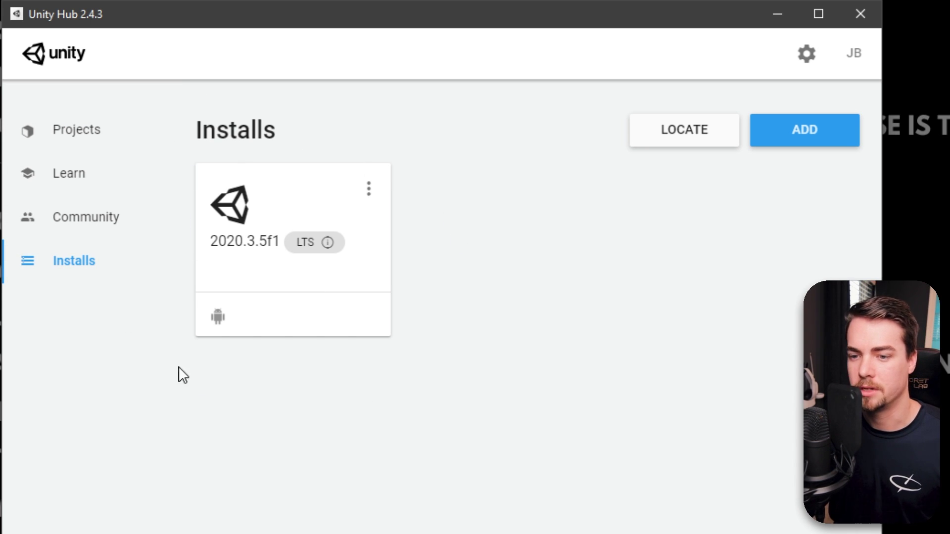
- Install Unity 2021.1.4f1 with Android Build Support and accept the Android SDK and NDK license terms
click(819, 139)
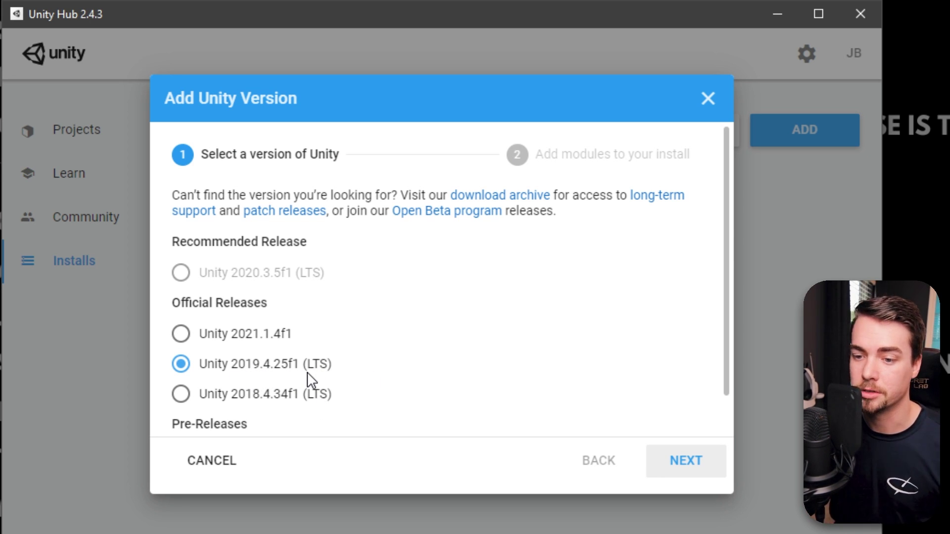
click(232, 340)
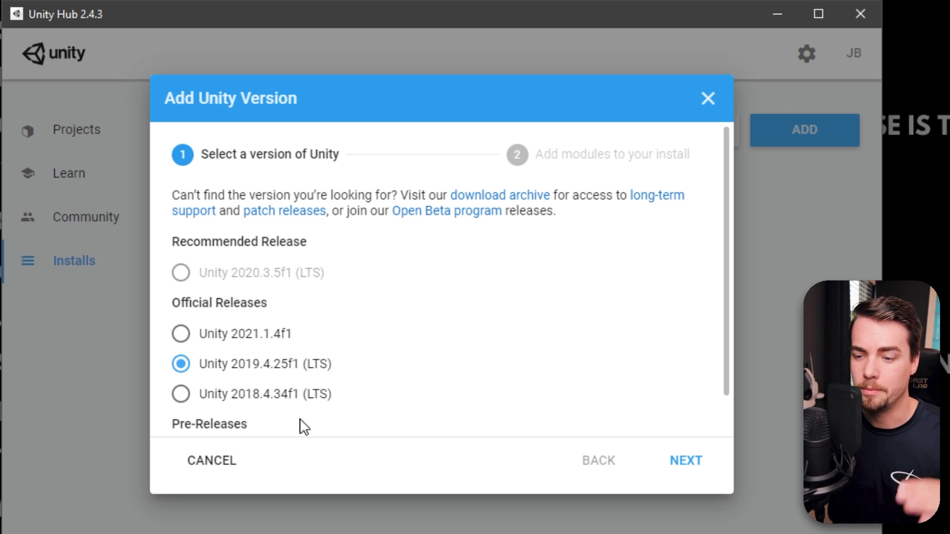
click(181, 334)
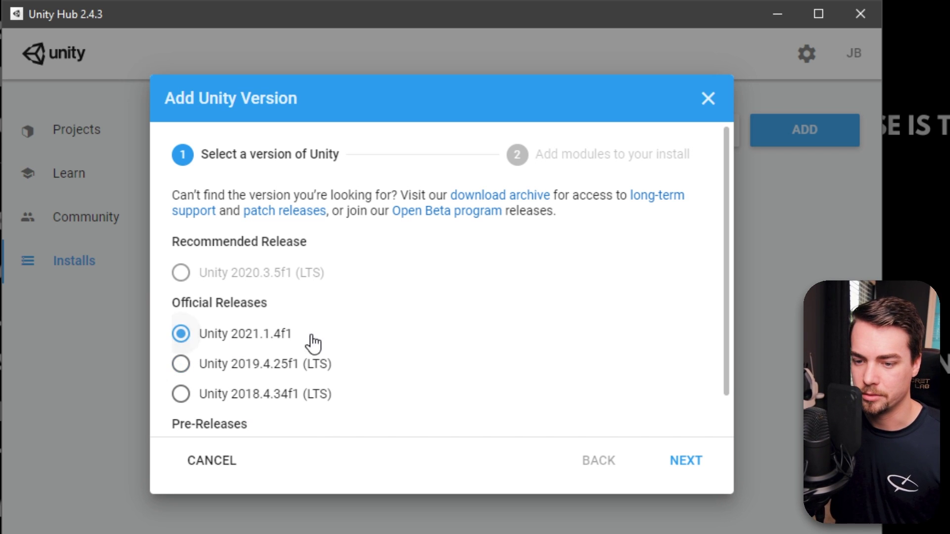
click(684, 465)
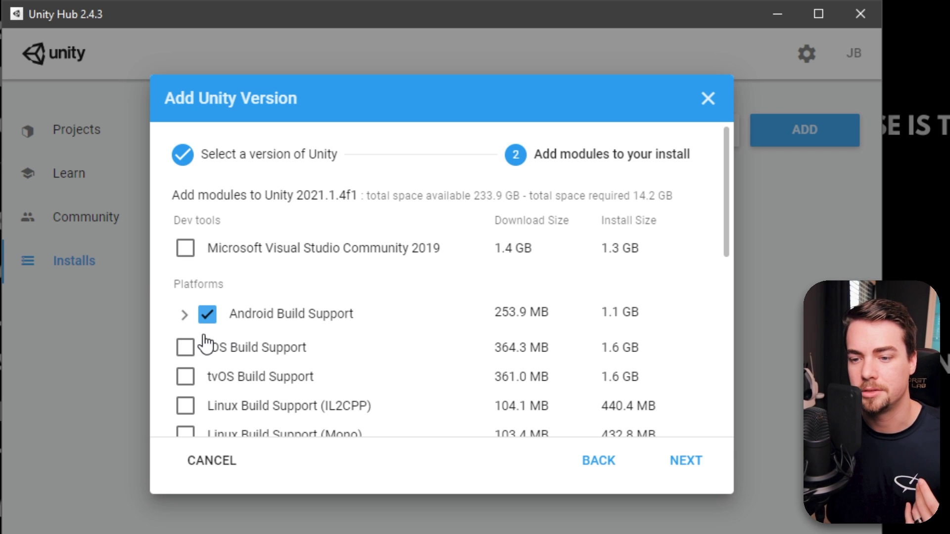
click(673, 473)
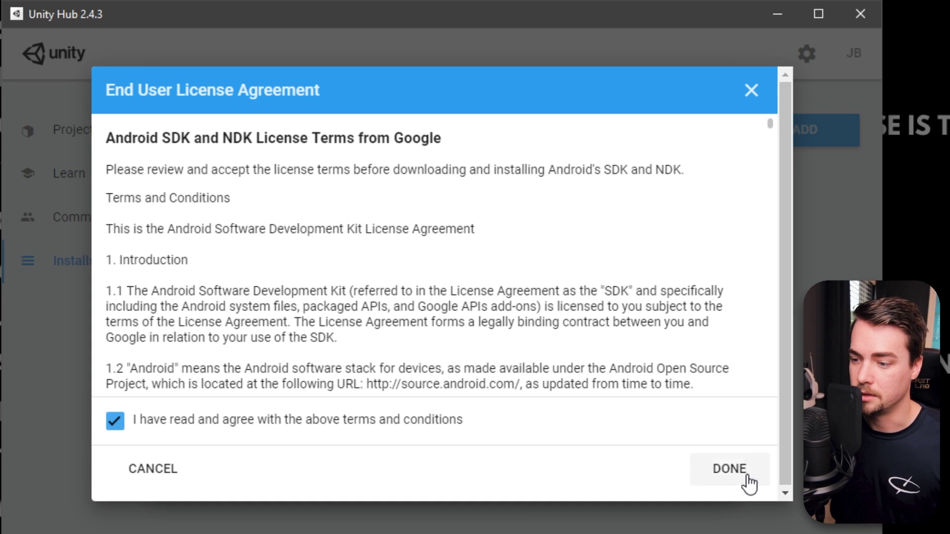
click(754, 478)
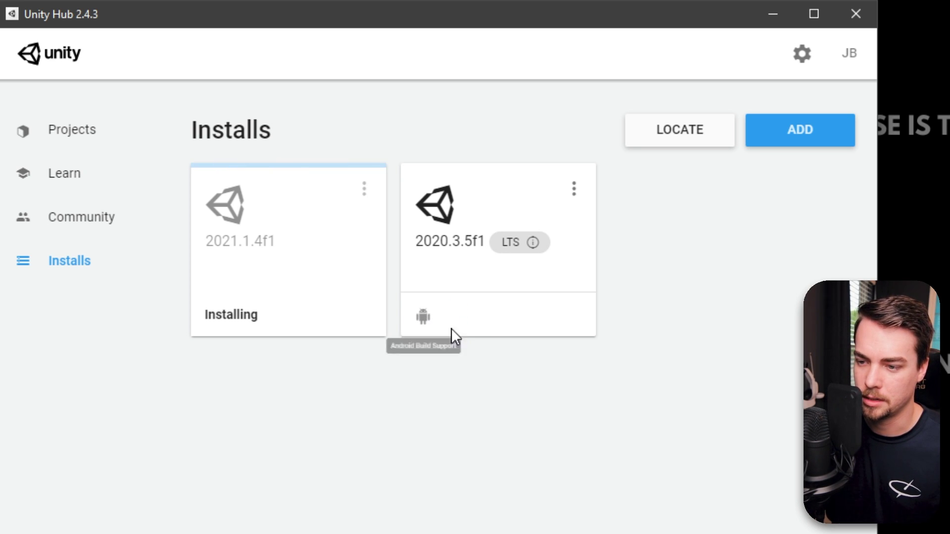
- Set up a new project with Unity 2020.3.5f1 using the Universal Render Pipeline template
click(72, 135)
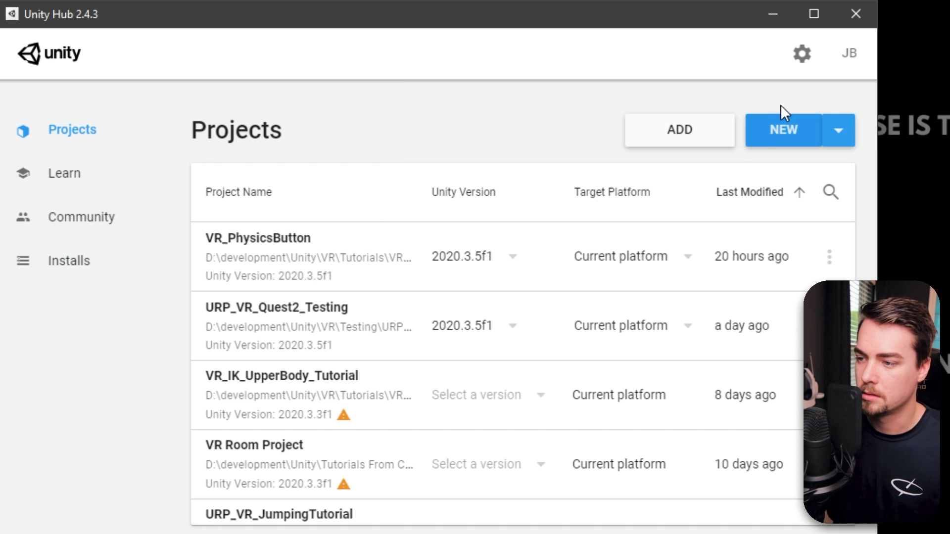
click(832, 143)
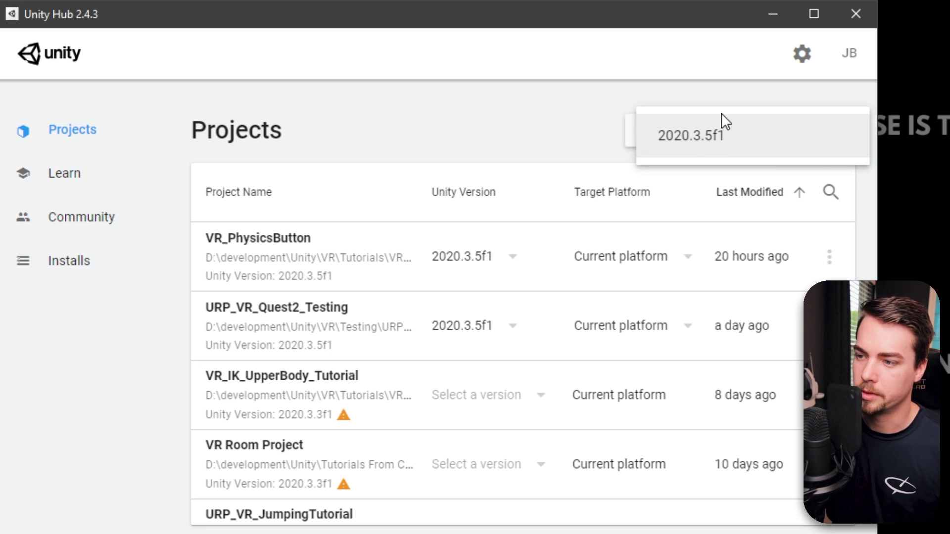
click(727, 147)
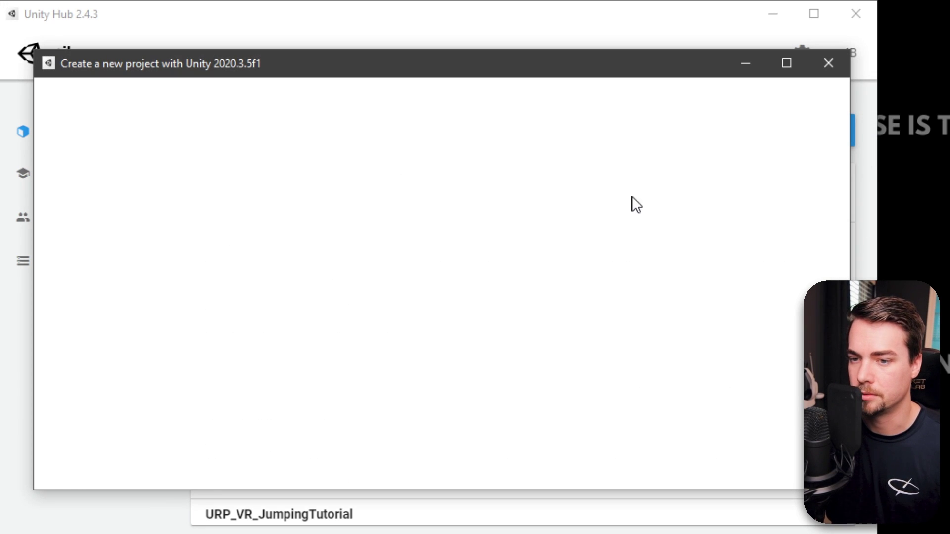
click(264, 381)
click(656, 170)
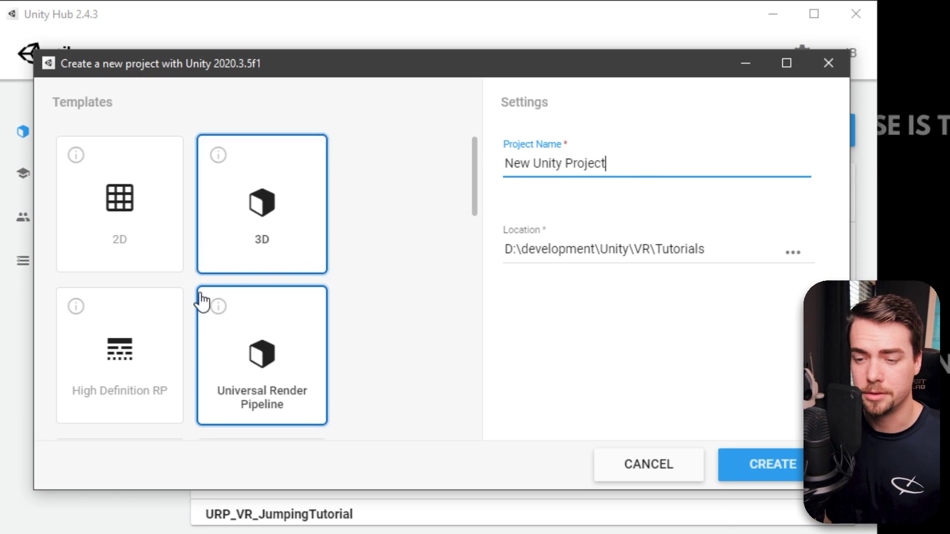
- Look through the available project templates, including the VR template
scroll(425, 258, down, 1)
scroll(426, 258, down, 5)
click(314, 251)
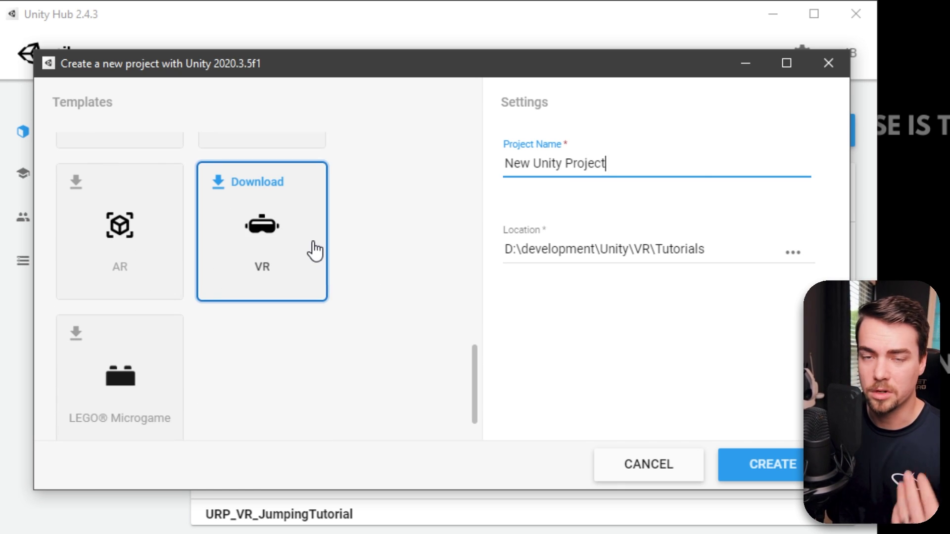
scroll(315, 252, up, 1)
scroll(314, 251, up, 10)
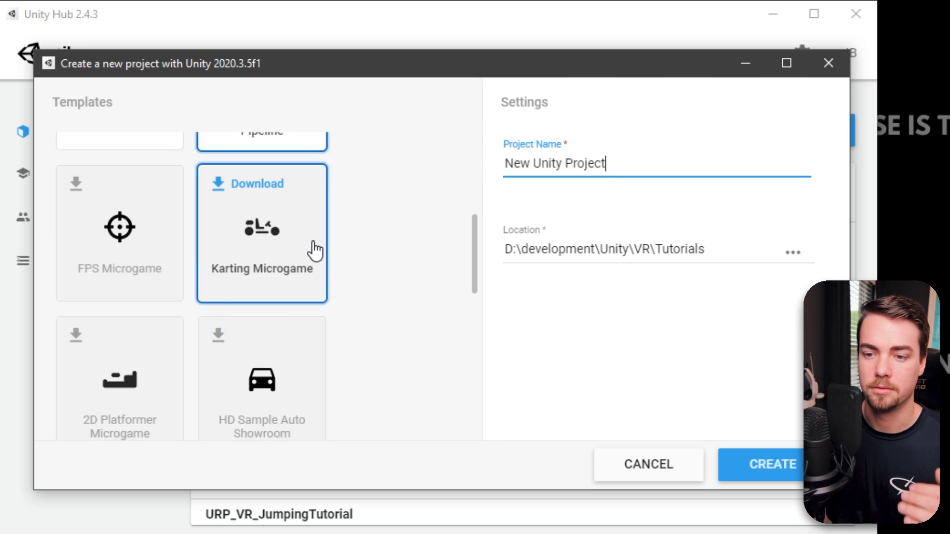
scroll(357, 289, up, 3)
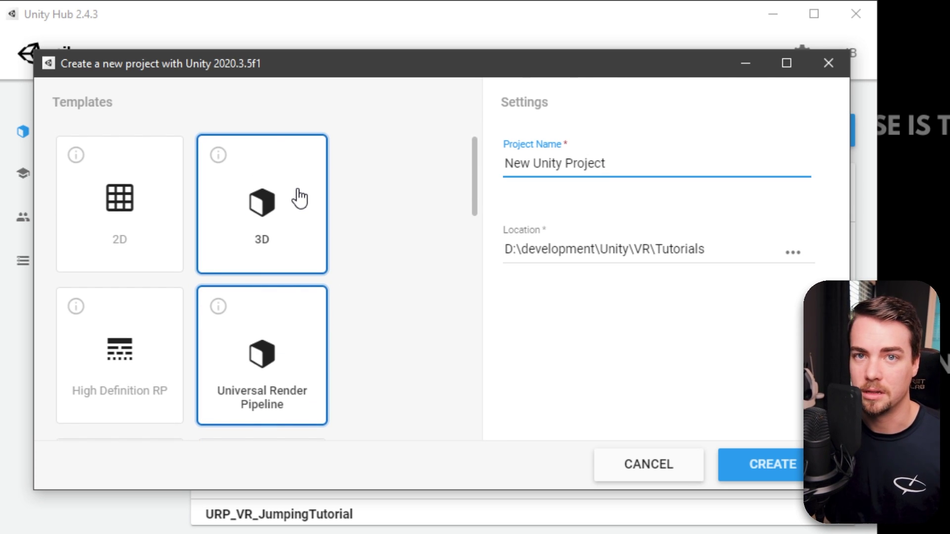
scroll(419, 286, down, 10)
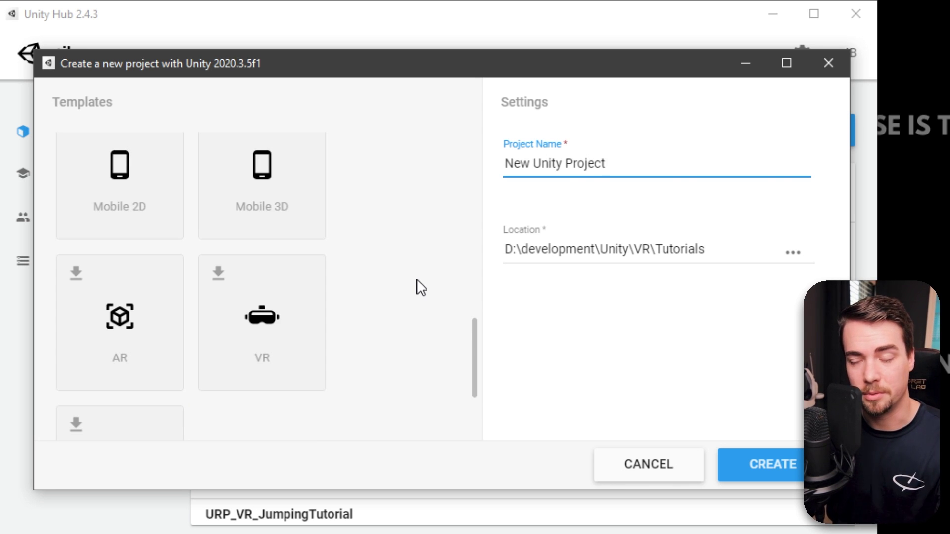
- Name the new Universal Render Pipeline project Quest2
scroll(421, 287, up, 10)
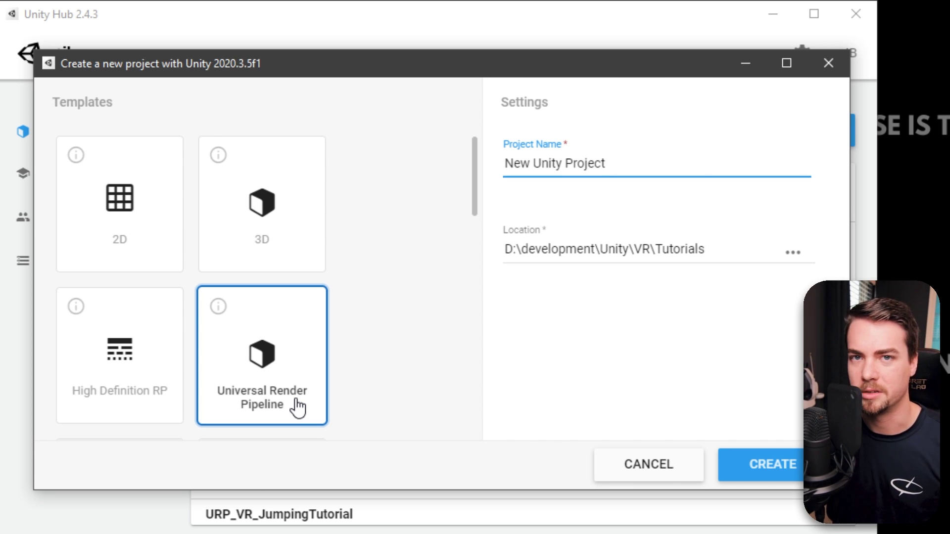
drag(613, 164, 491, 166)
text(Q)
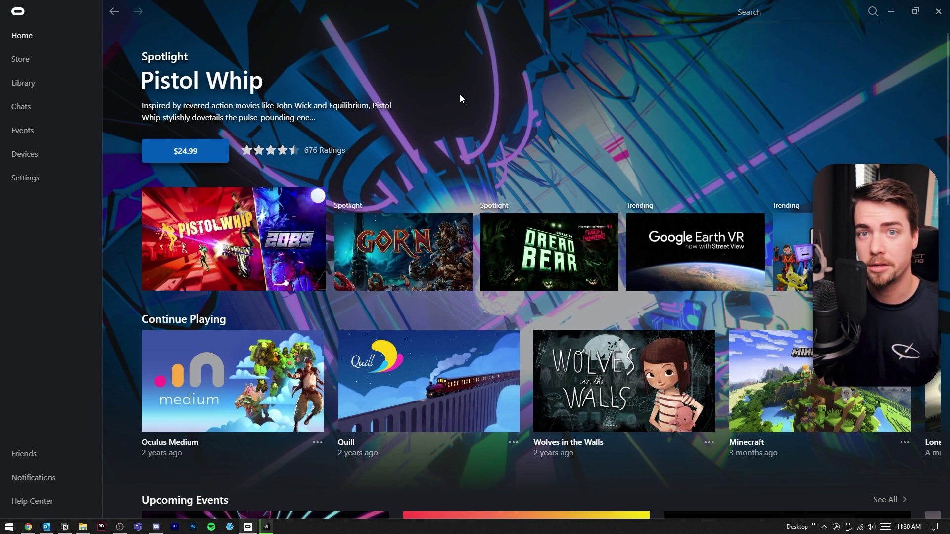
- Switch to the Oculus app and check the Unknown Sources setting and the connection status of the headsets
click(54, 178)
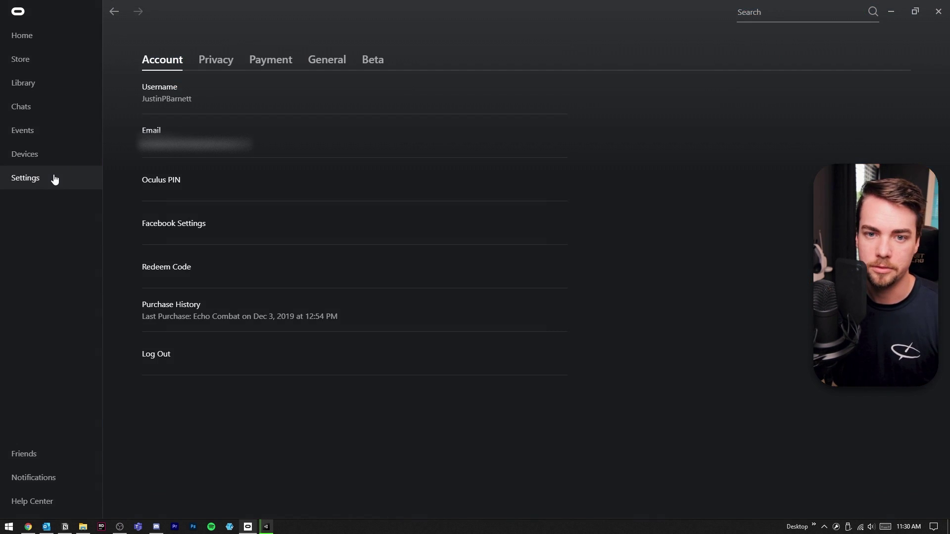
click(318, 59)
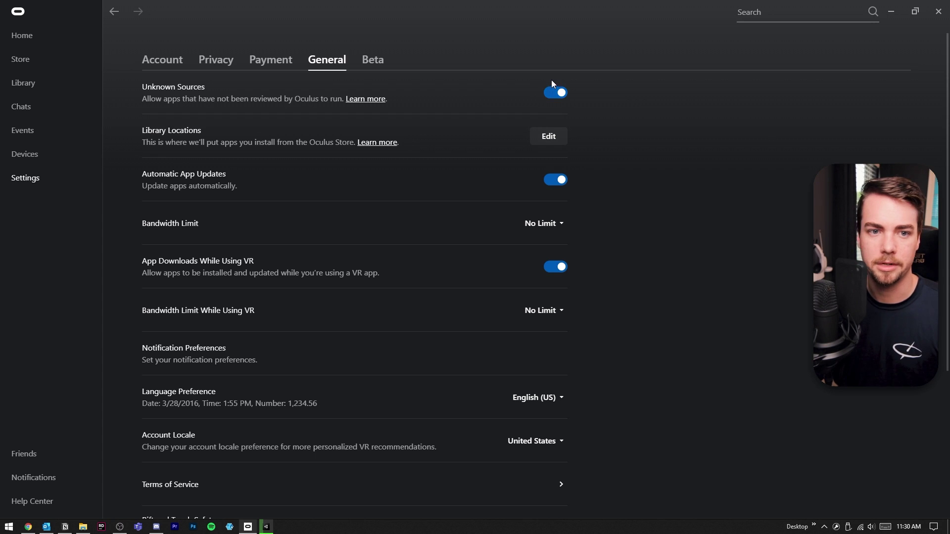
click(38, 162)
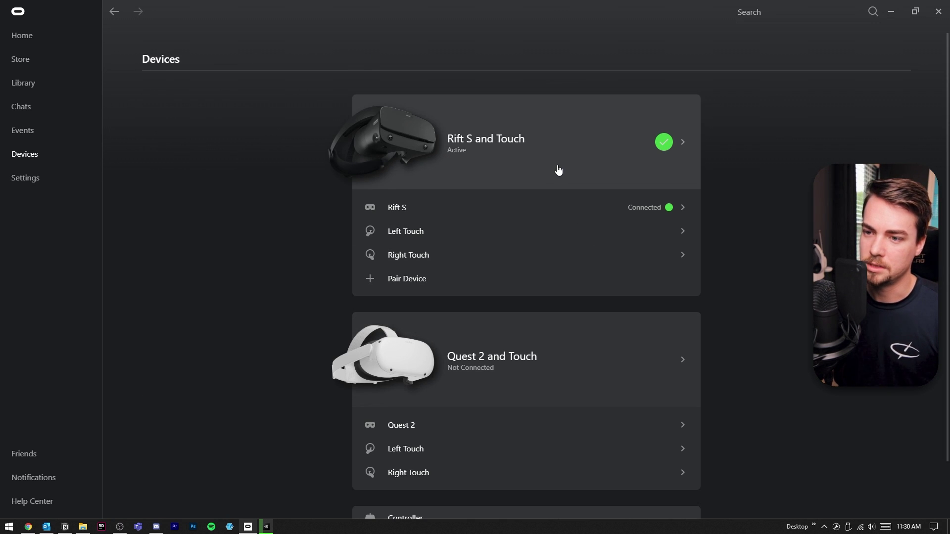
scroll(495, 357, down, 2)
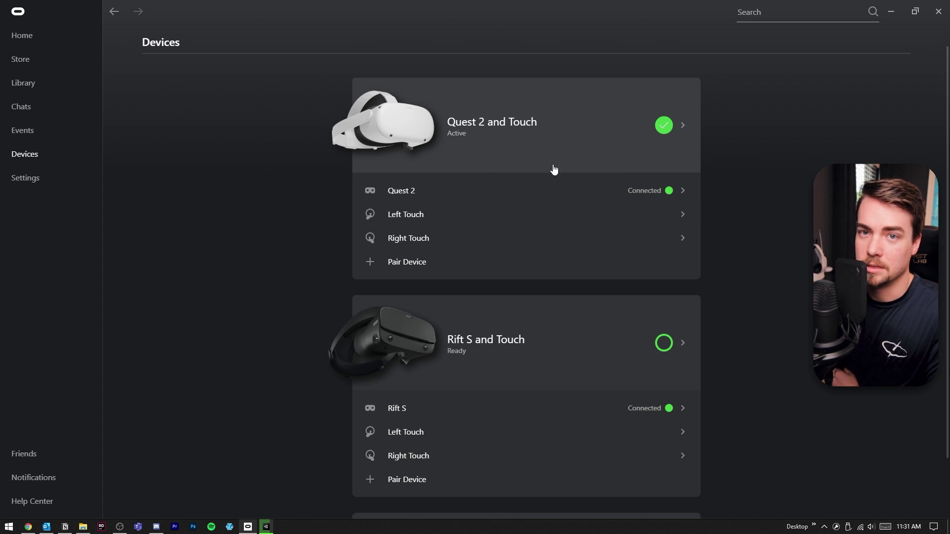
click(537, 343)
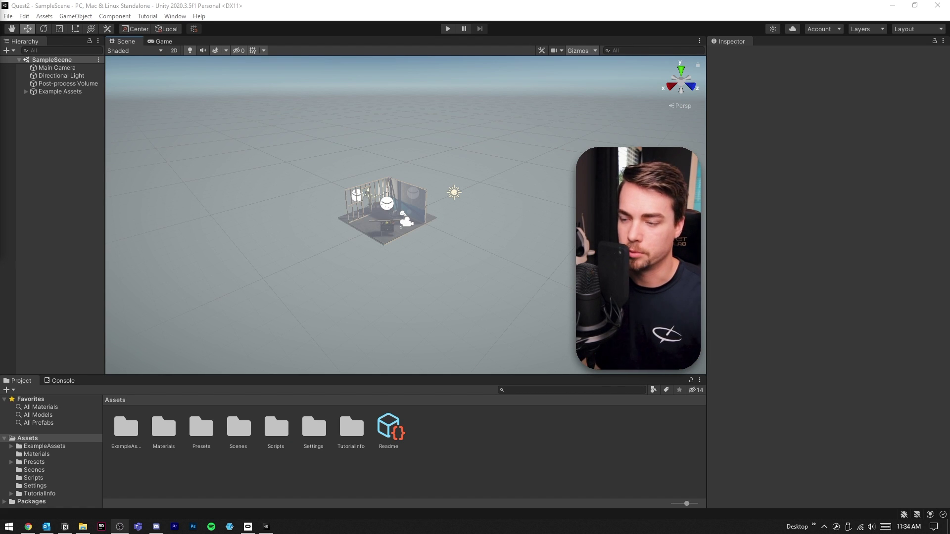
- Enable preview packages in the Unity project's Package Manager settings and accept the preview notice
click(25, 16)
click(48, 305)
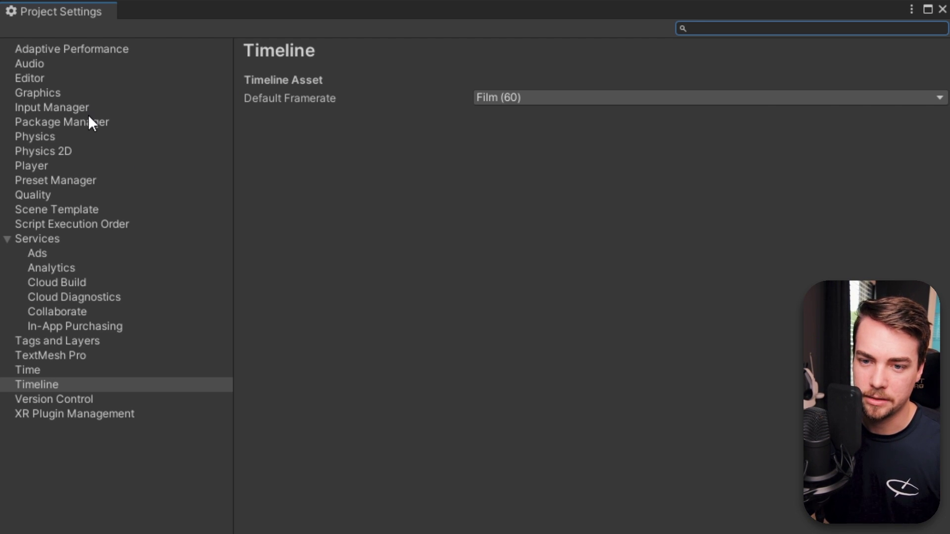
click(91, 122)
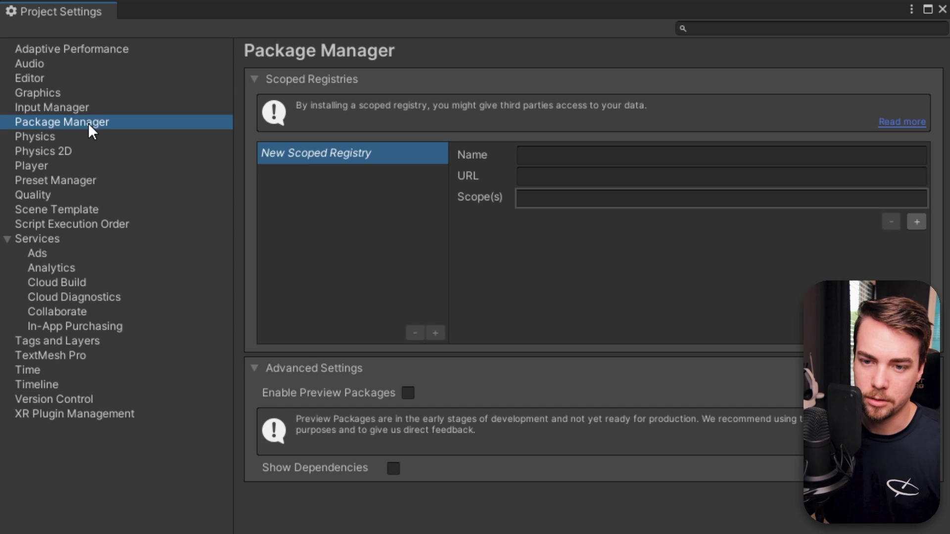
click(407, 393)
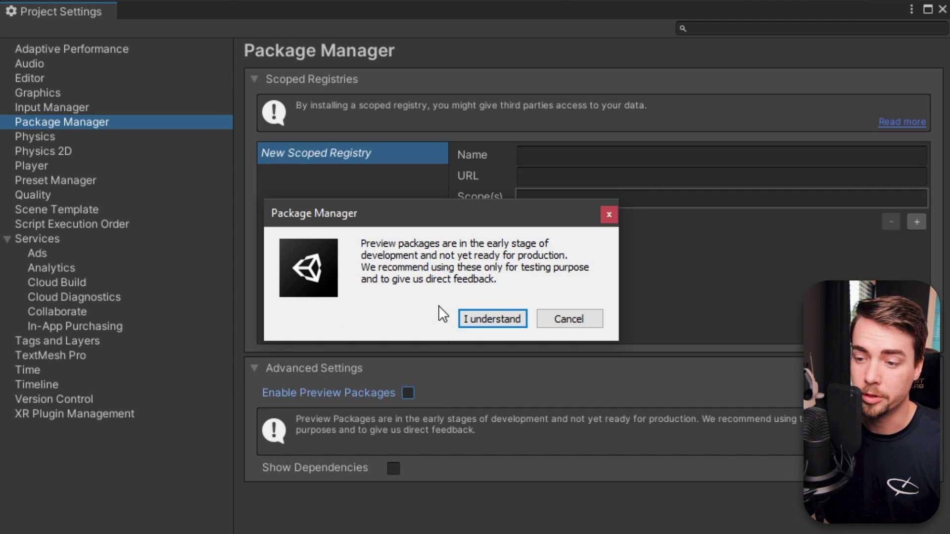
click(503, 326)
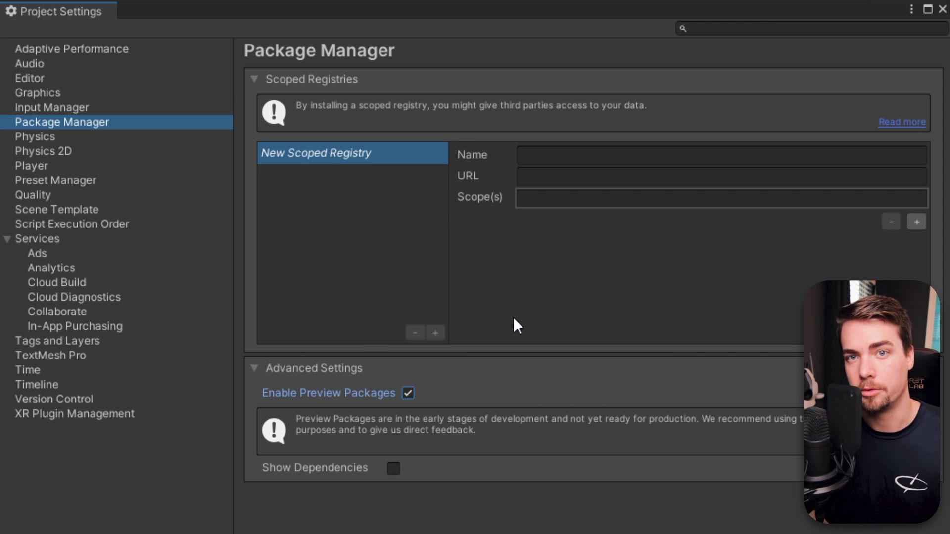
click(942, 10)
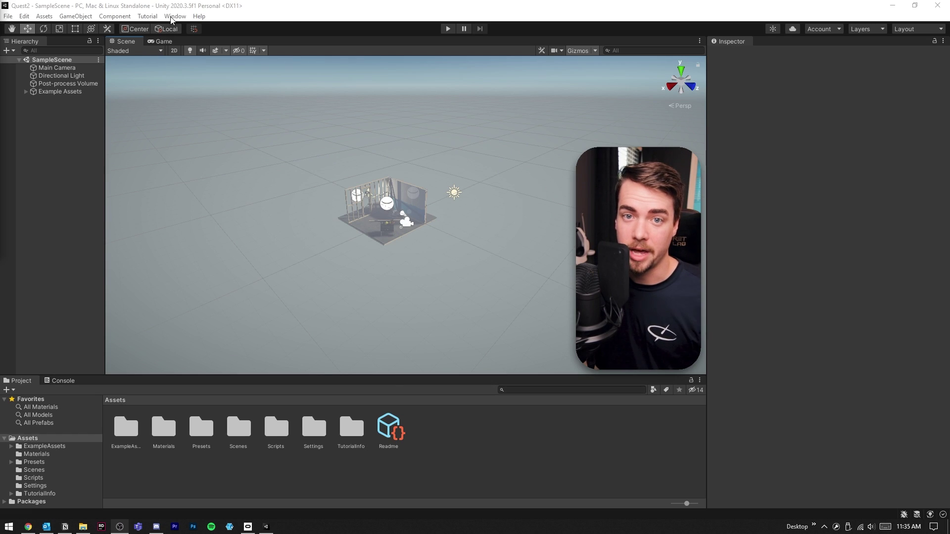
- Open the Package Manager and show the packages from the Unity Registry
click(175, 16)
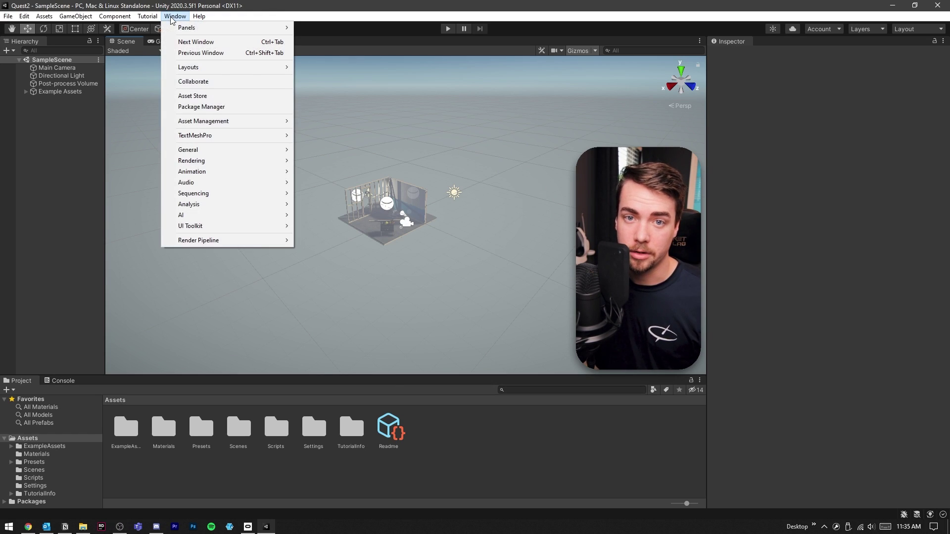
click(202, 107)
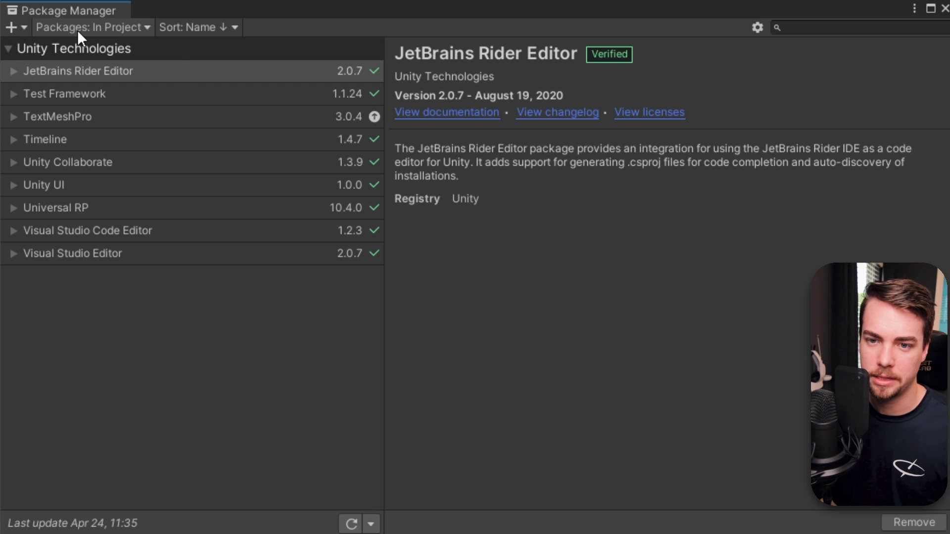
click(64, 29)
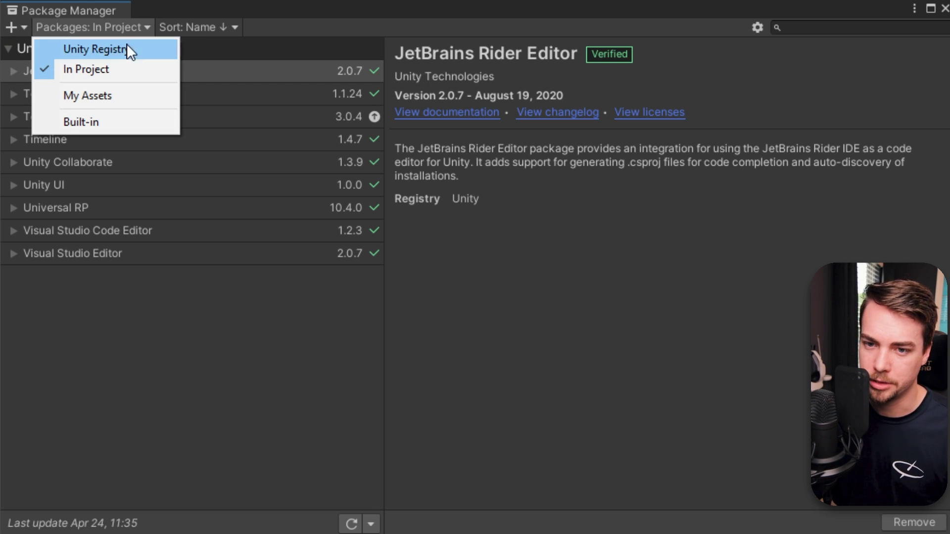
click(109, 49)
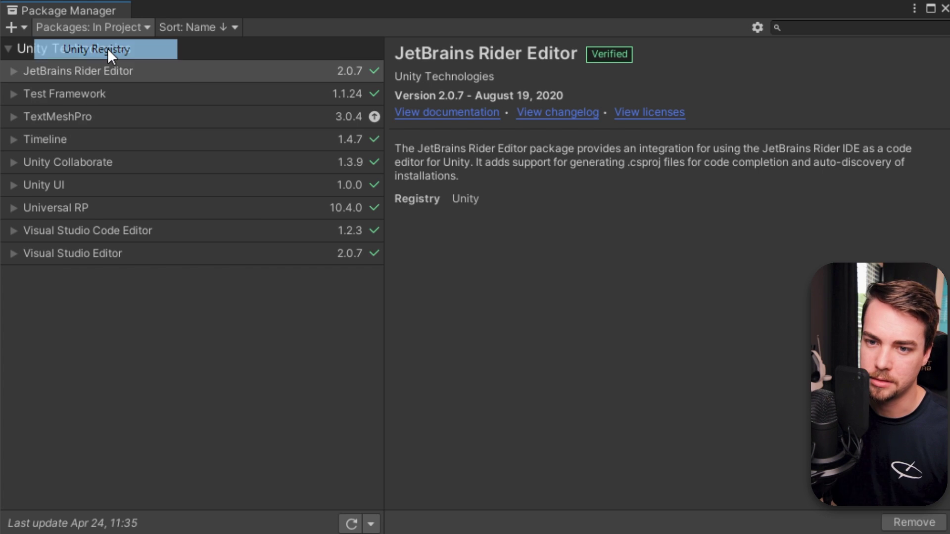
- Install the OpenXR Plugin package and enable the new input system backends with an editor restart
scroll(221, 190, down, 10)
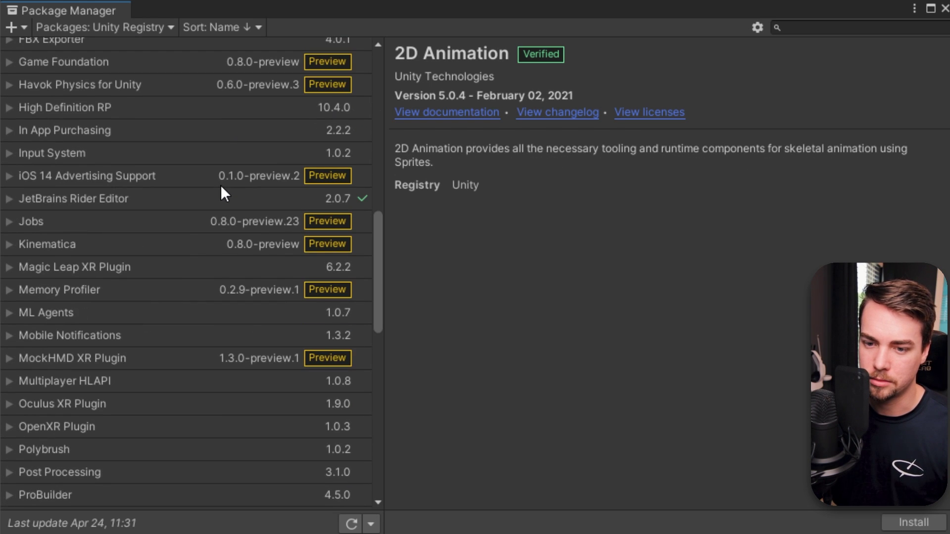
scroll(221, 188, down, 5)
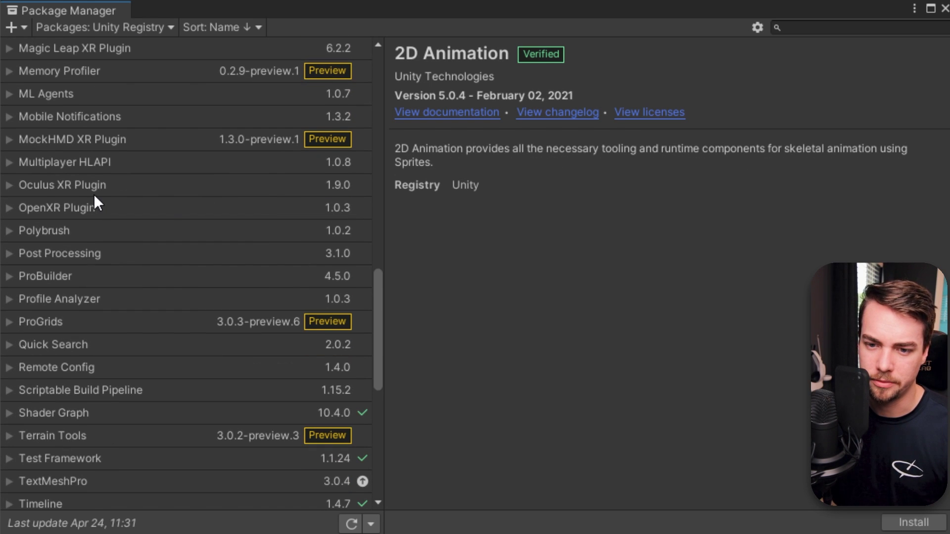
click(41, 208)
click(914, 522)
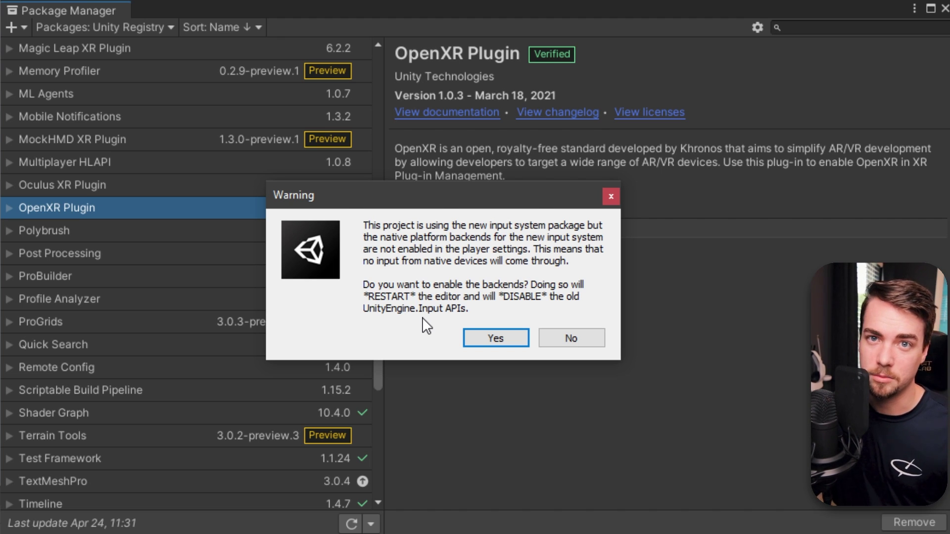
click(493, 338)
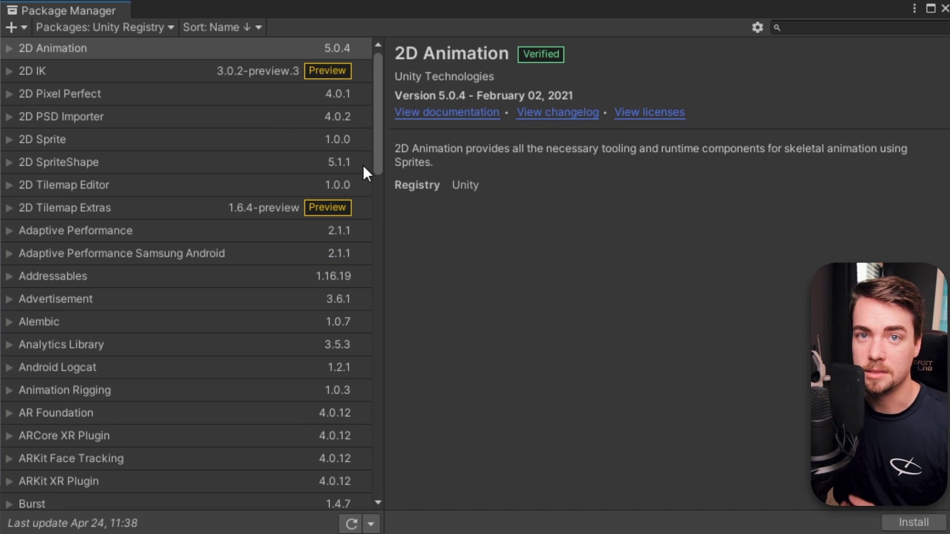
- Install the XR Interaction Toolkit preview package and import its Default Input Actions sample
drag(378, 146, 388, 484)
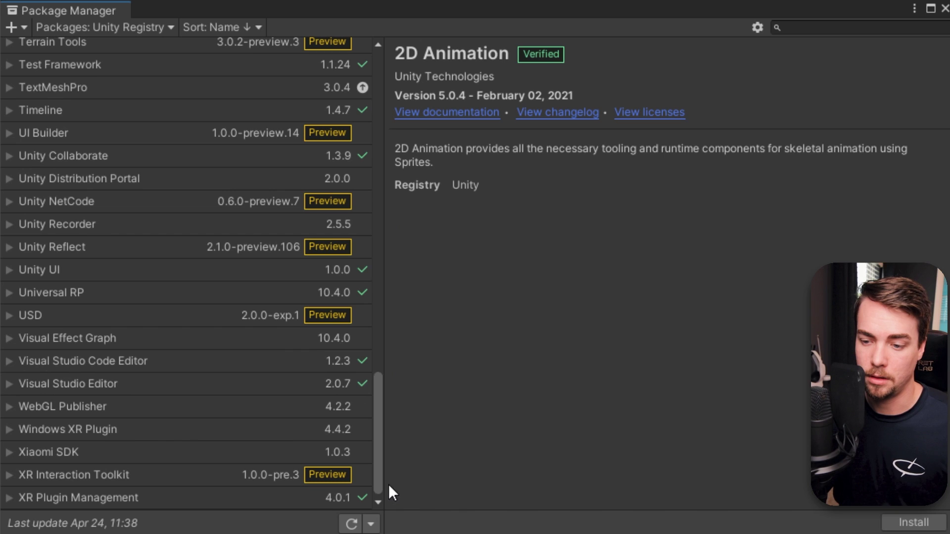
click(60, 474)
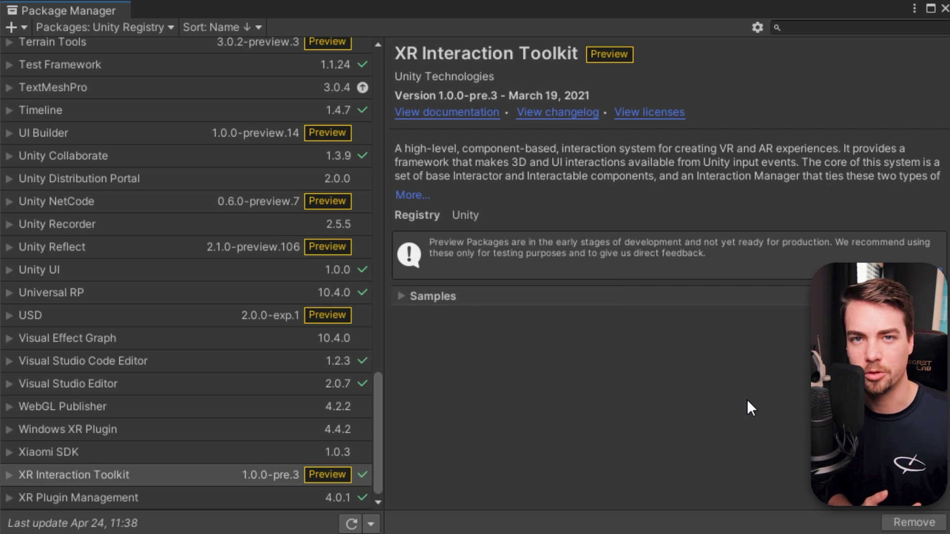
click(402, 297)
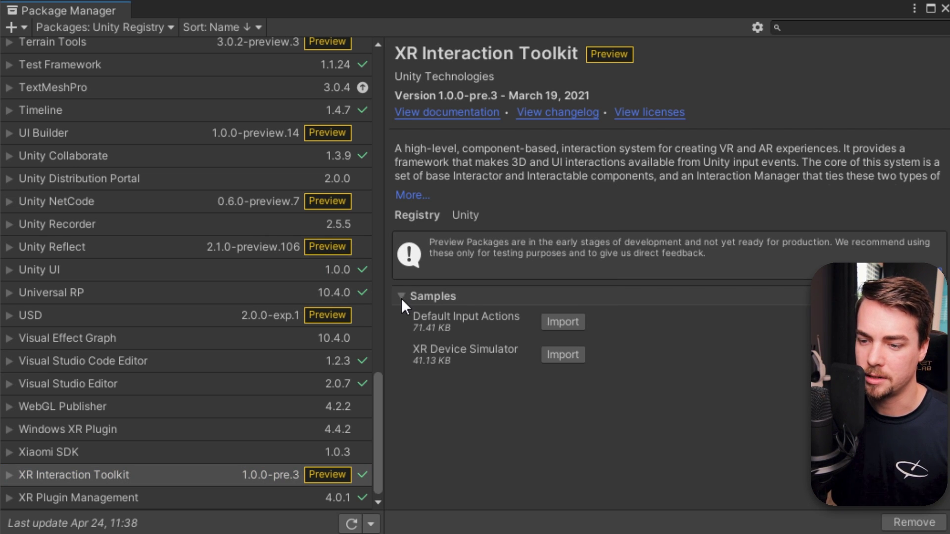
click(563, 321)
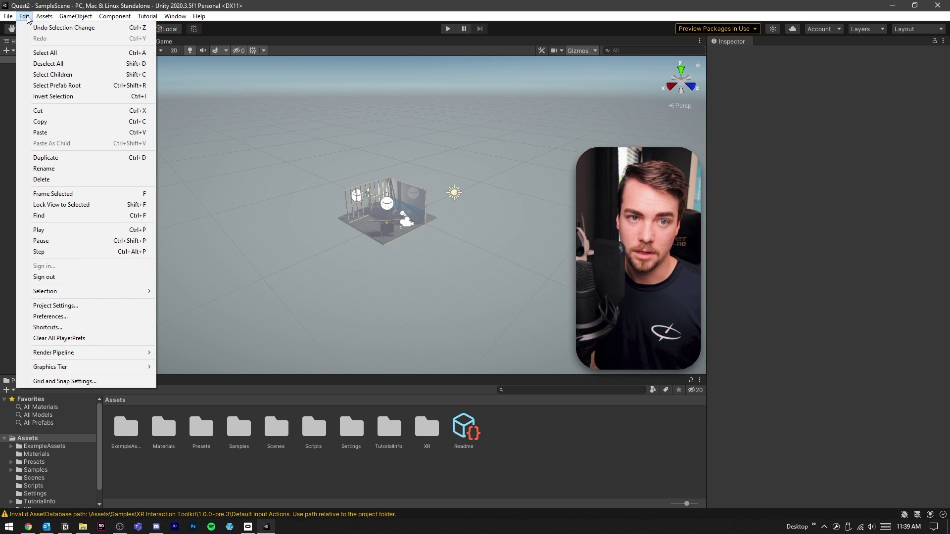
- Enable the OpenXR plug-in provider for the PC, Mac & Linux Standalone platform in the project's XR Plug-in Management settings
click(53, 306)
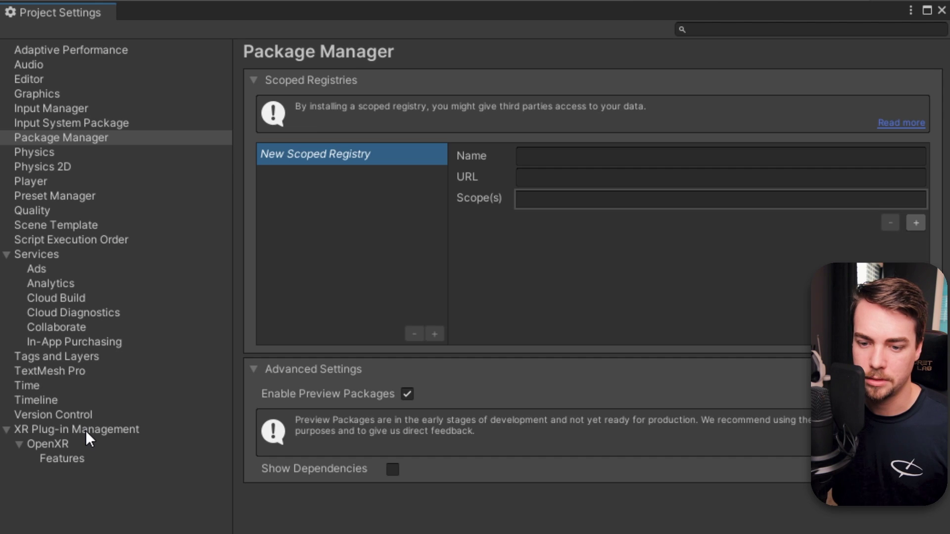
click(85, 430)
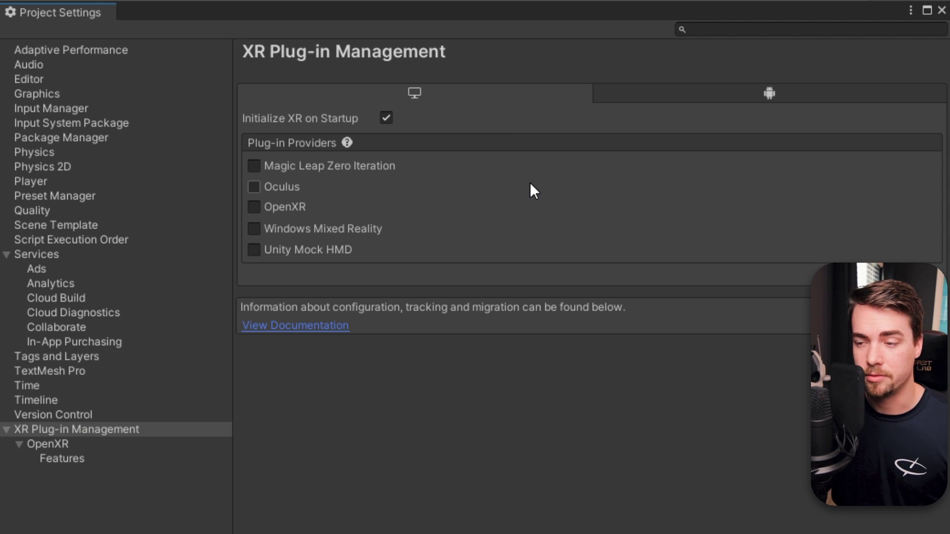
click(642, 99)
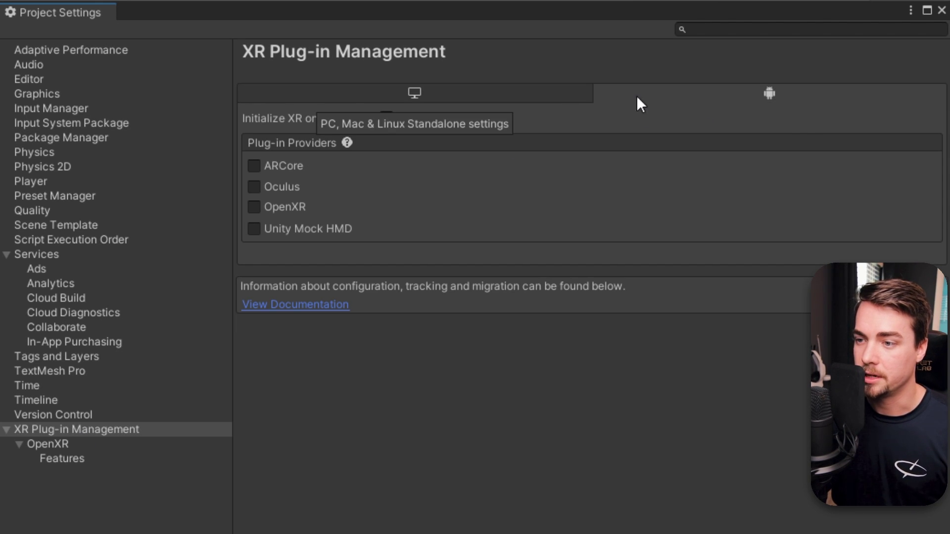
click(561, 94)
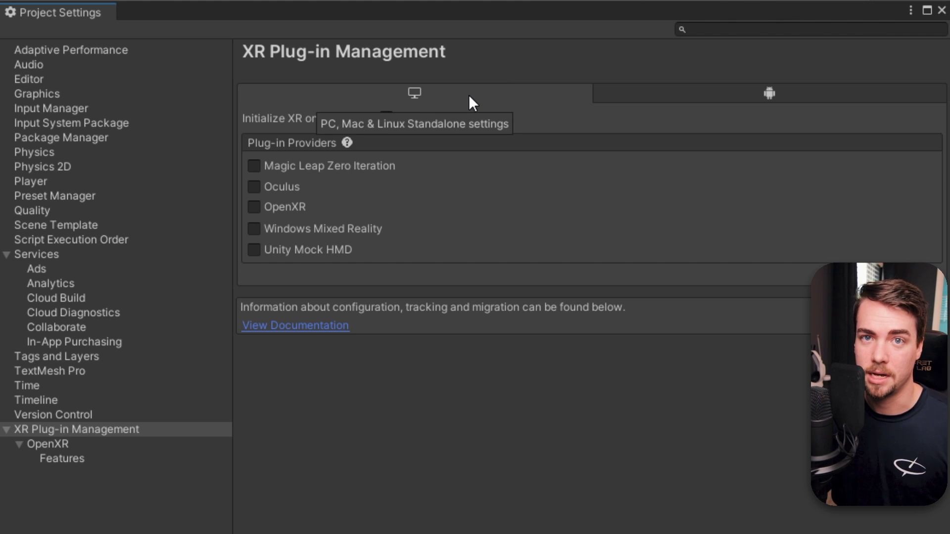
click(265, 207)
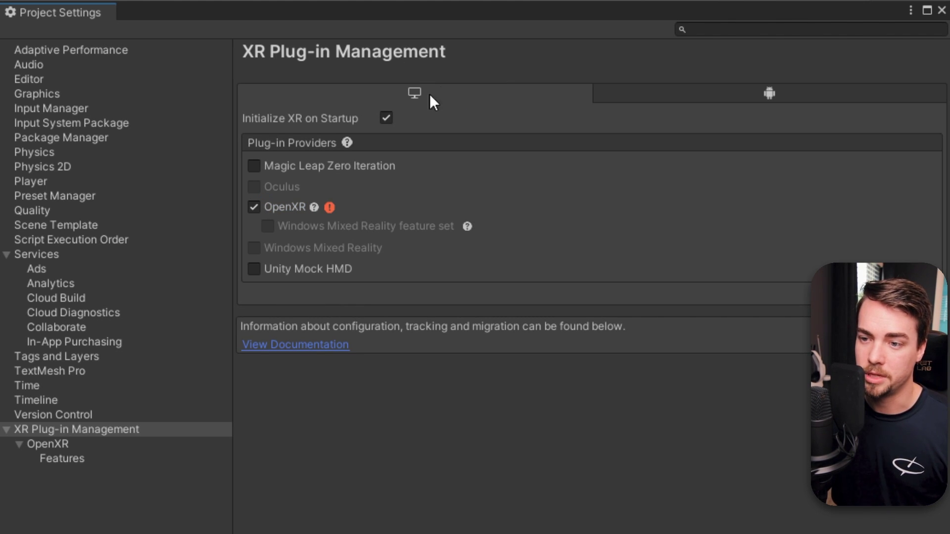
- Apply all automatic fixes for the OpenXR validation issues and enable the Oculus Touch Controller Profile feature for the standalone platform
click(329, 208)
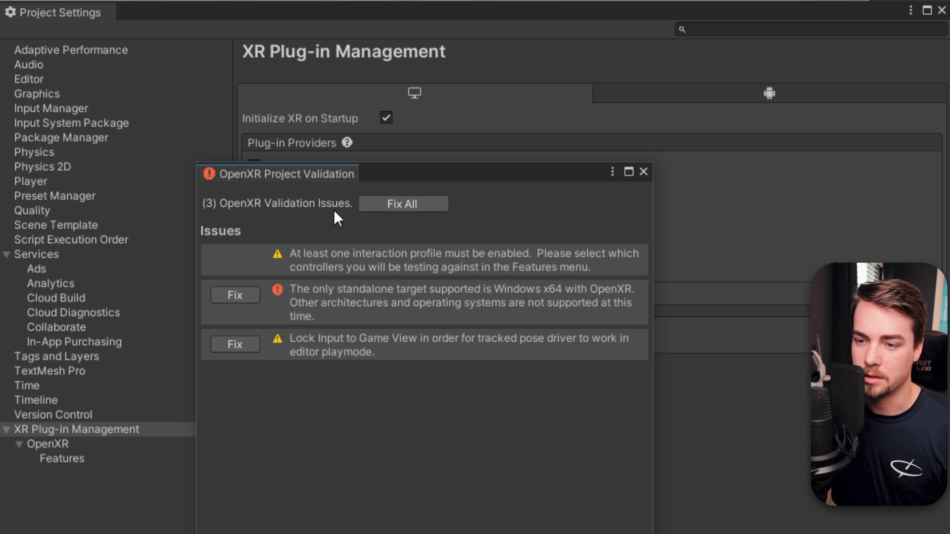
click(409, 211)
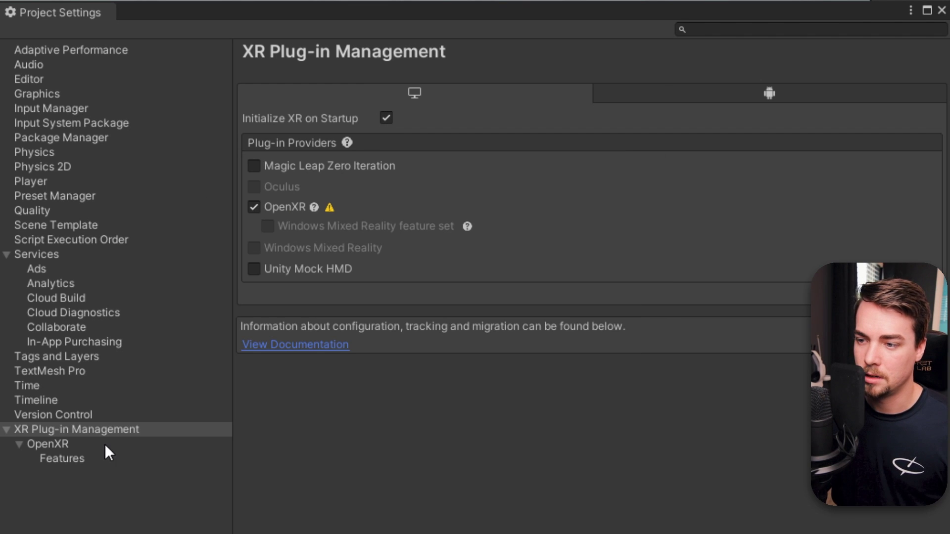
click(70, 460)
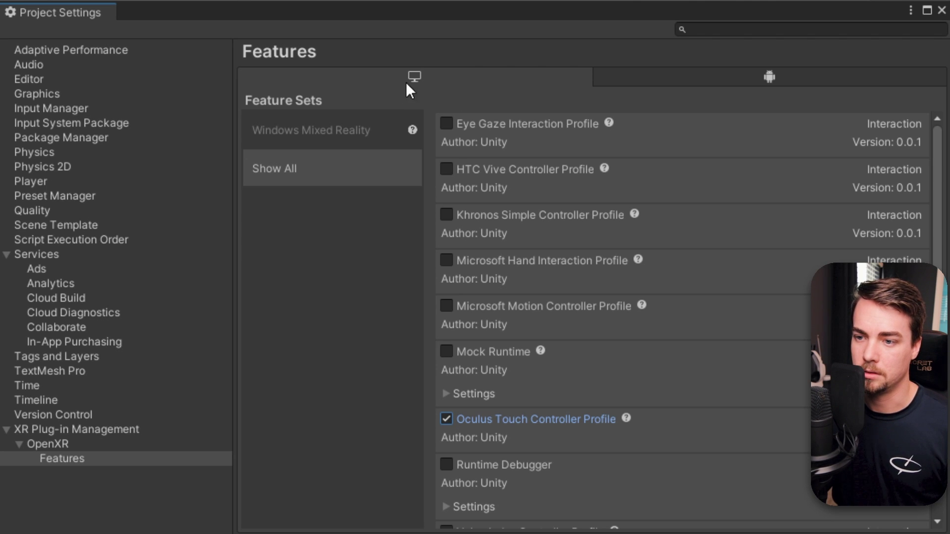
- Enable the Oculus plug-in provider for Android in XR Plug-in Management and open the Oculus settings
click(49, 428)
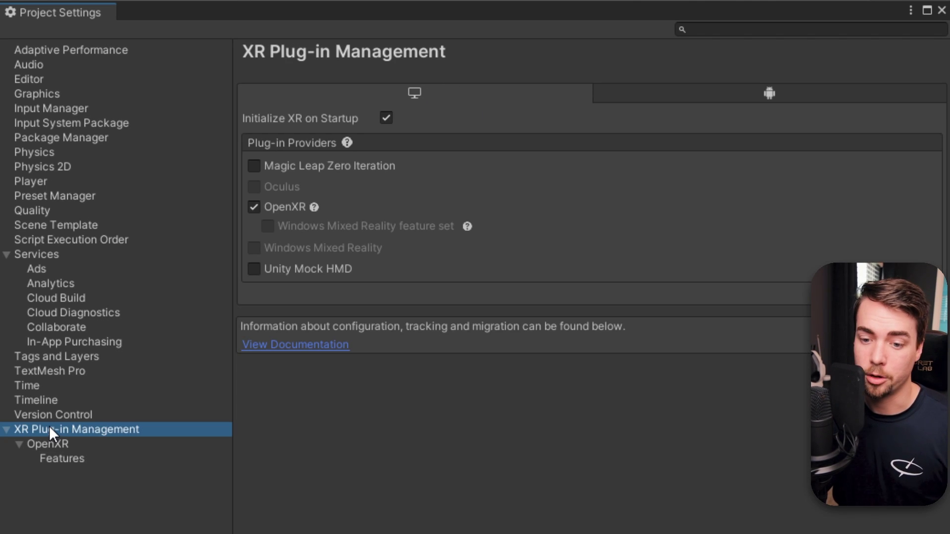
click(646, 106)
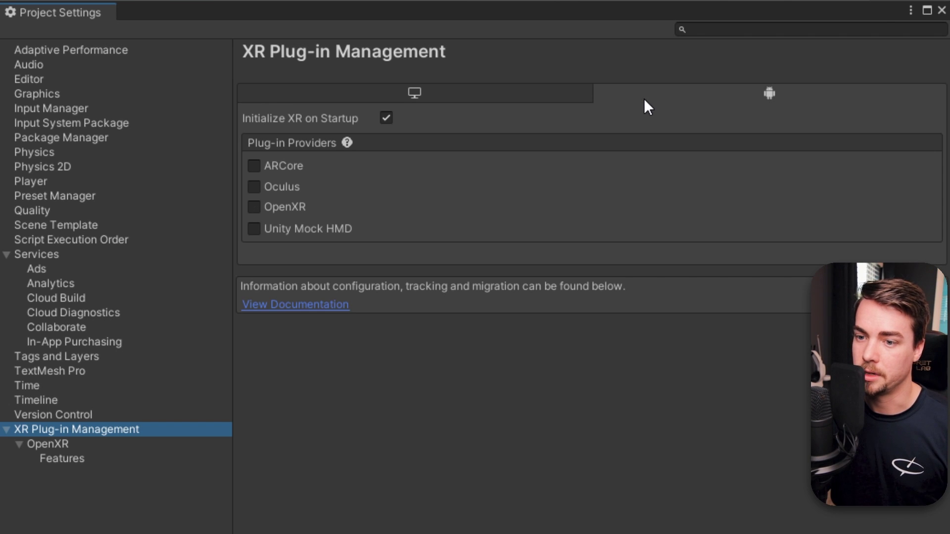
click(255, 187)
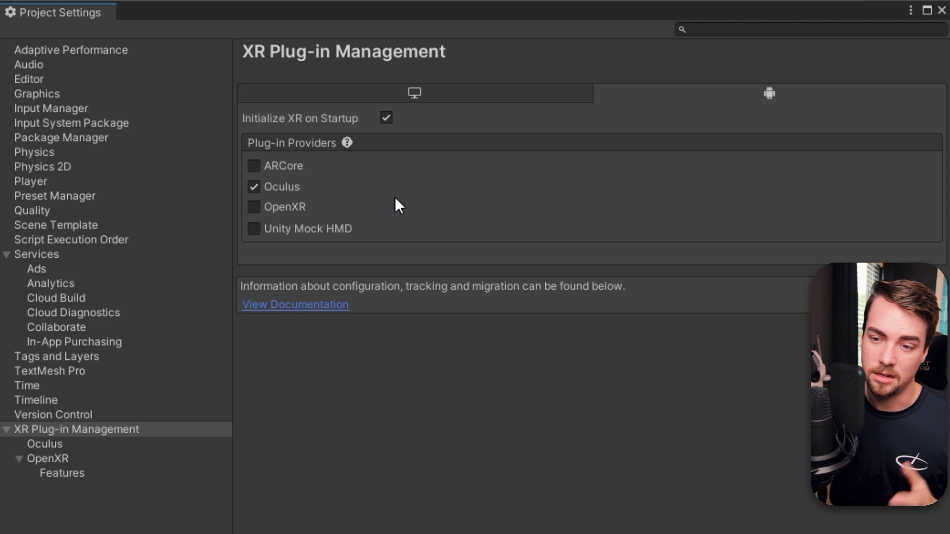
click(395, 197)
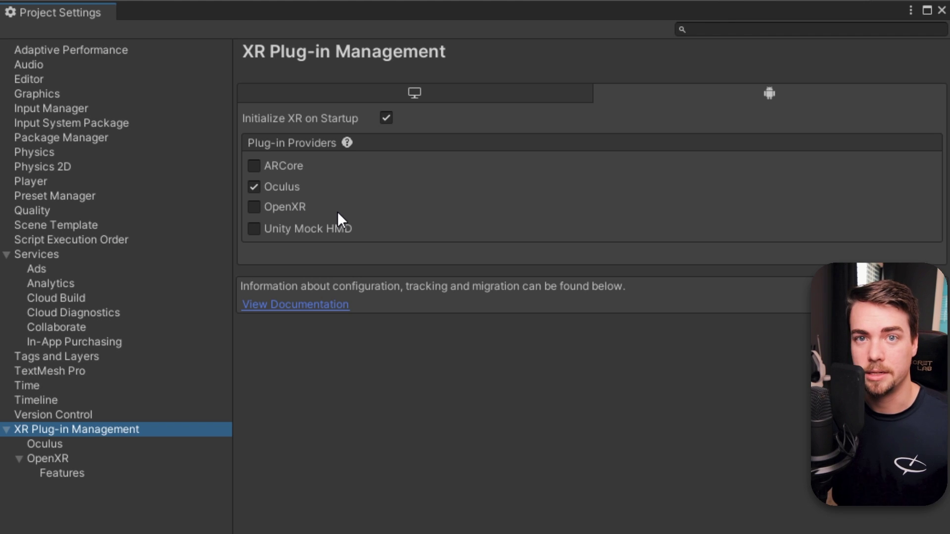
click(39, 445)
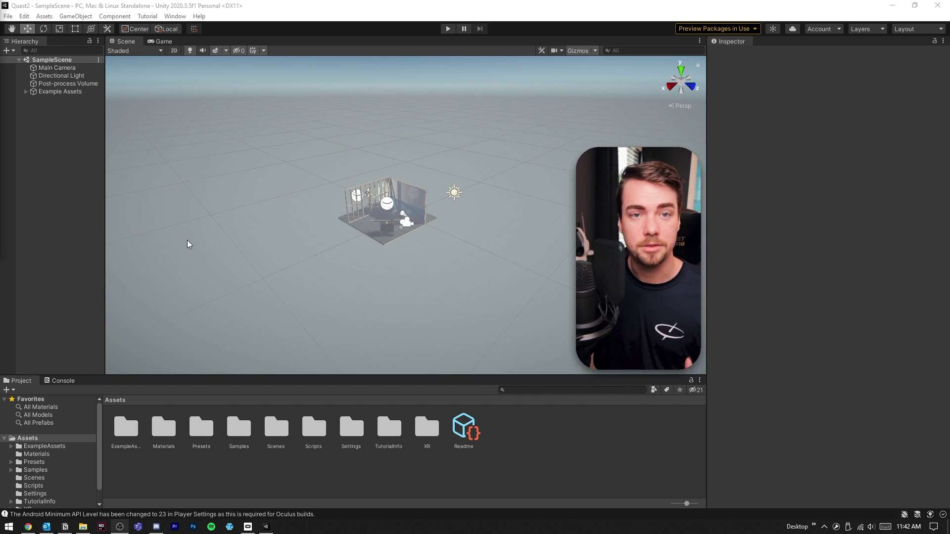
key(w)
right_drag(418, 231, 354, 248)
key(d)
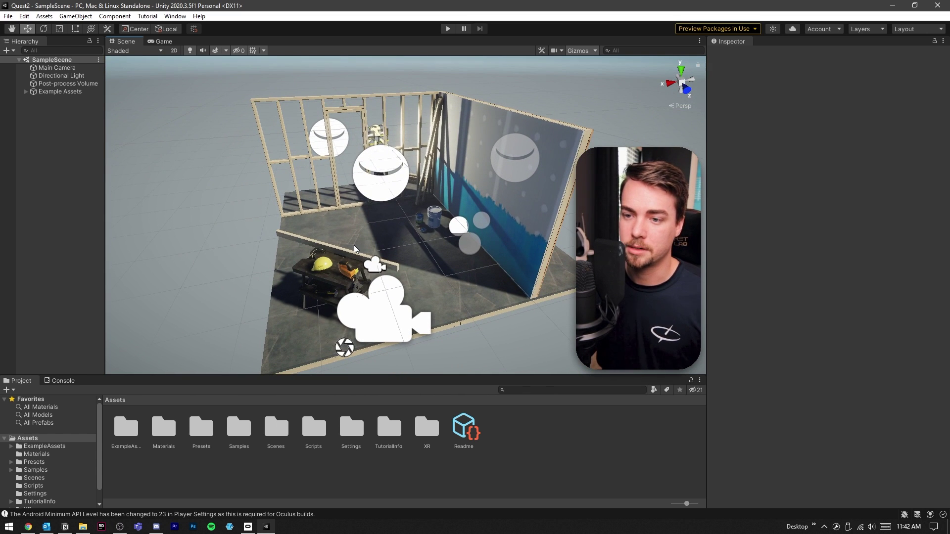